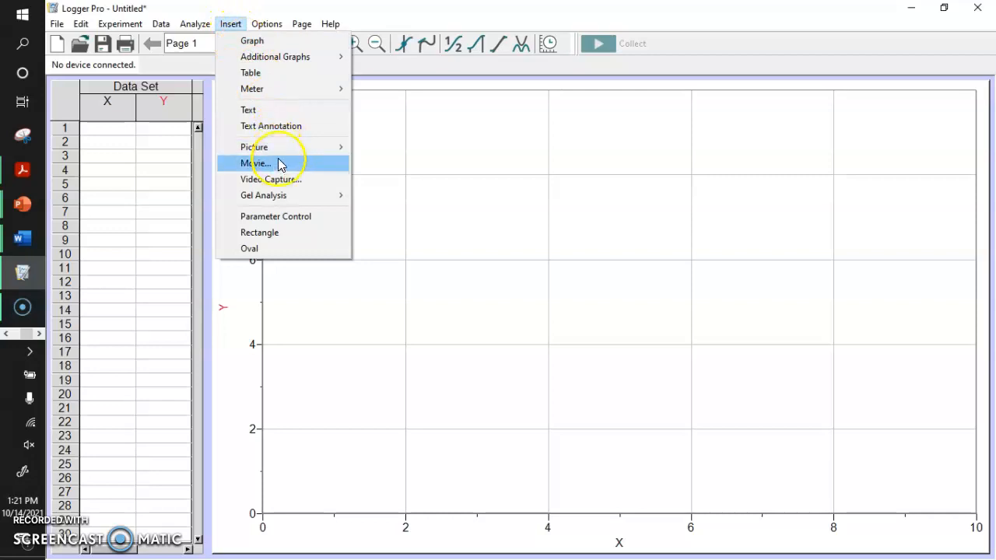
Insert the sampledrop movie from the My Drive folder into the page
click(280, 165)
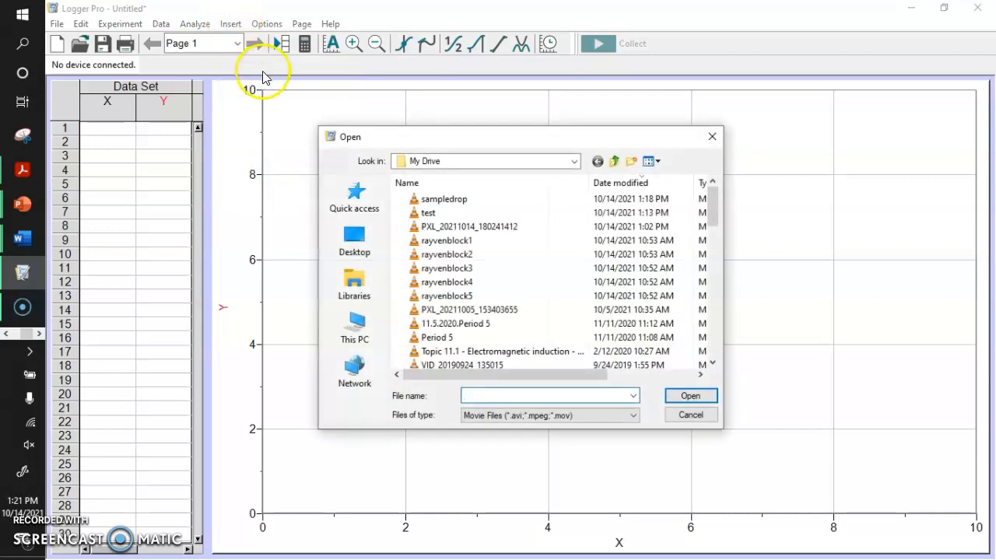
click(453, 166)
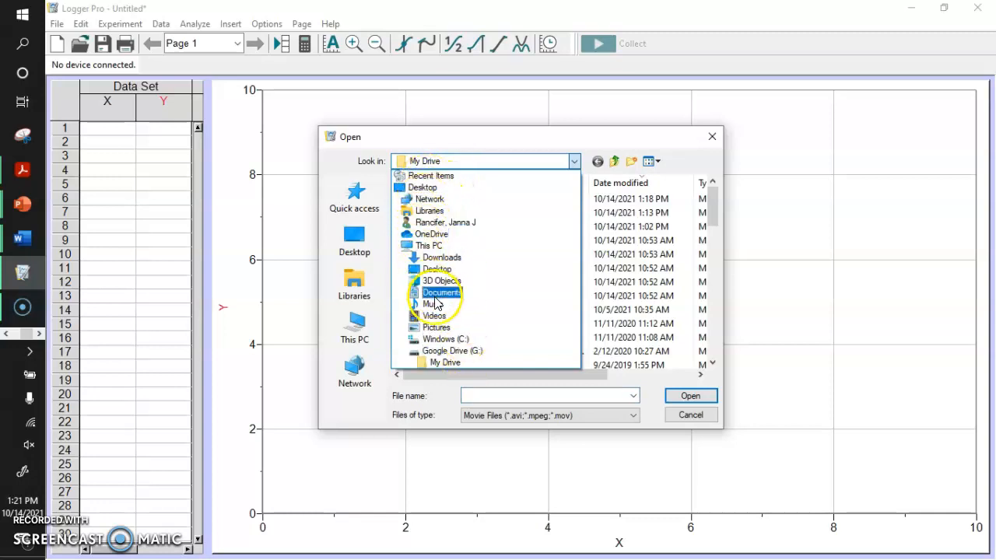
click(455, 363)
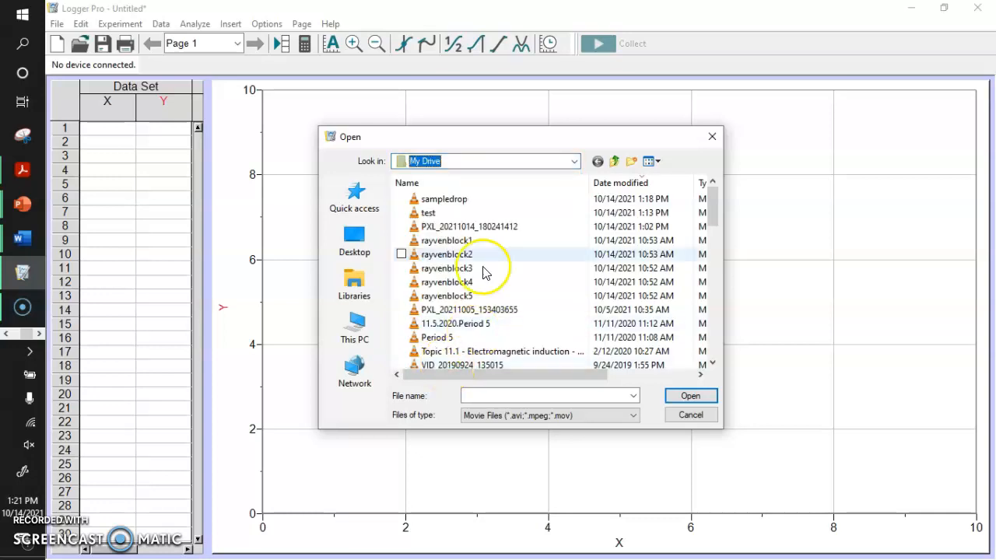
click(457, 199)
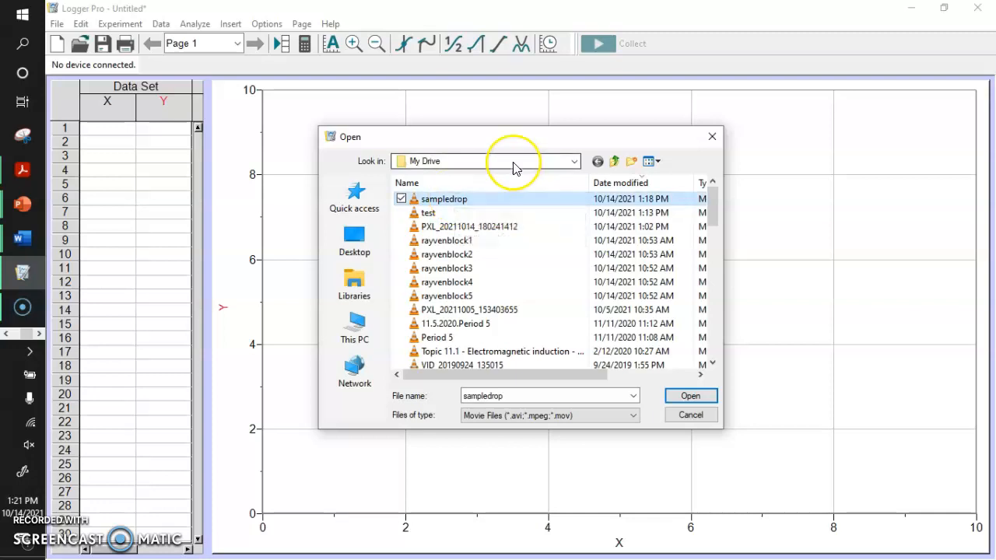
click(689, 397)
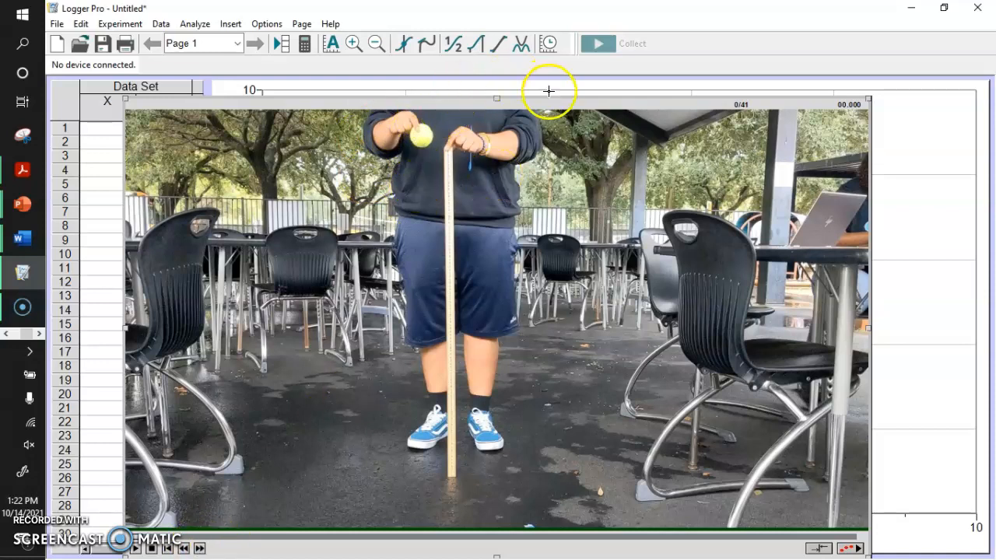
Move the movie upward until its playback controls are accessible, and advance it frame by frame to frame 8, just after the ball's release
drag(553, 102, 557, 59)
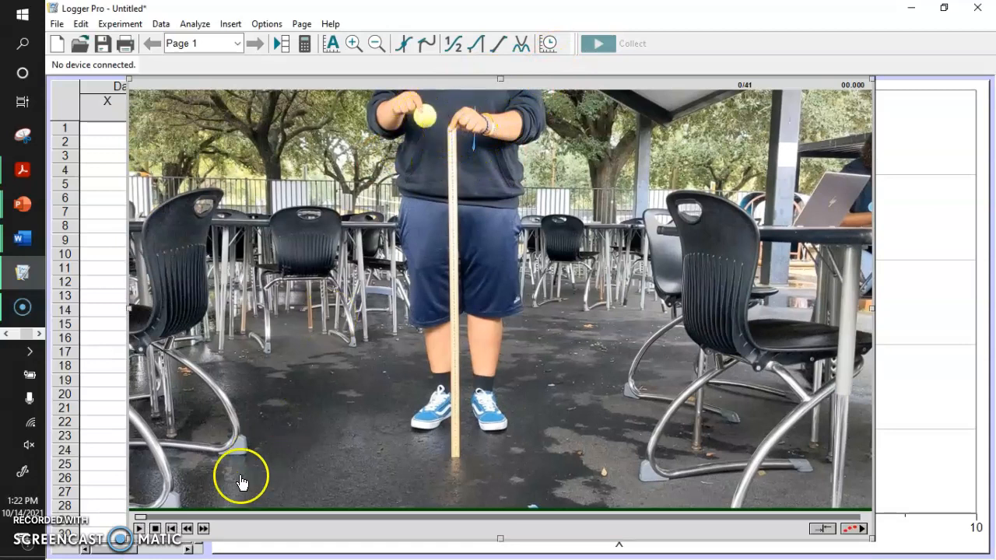
click(203, 529)
click(203, 529)
click(203, 529)
click(203, 529)
click(203, 529)
click(203, 529)
click(203, 529)
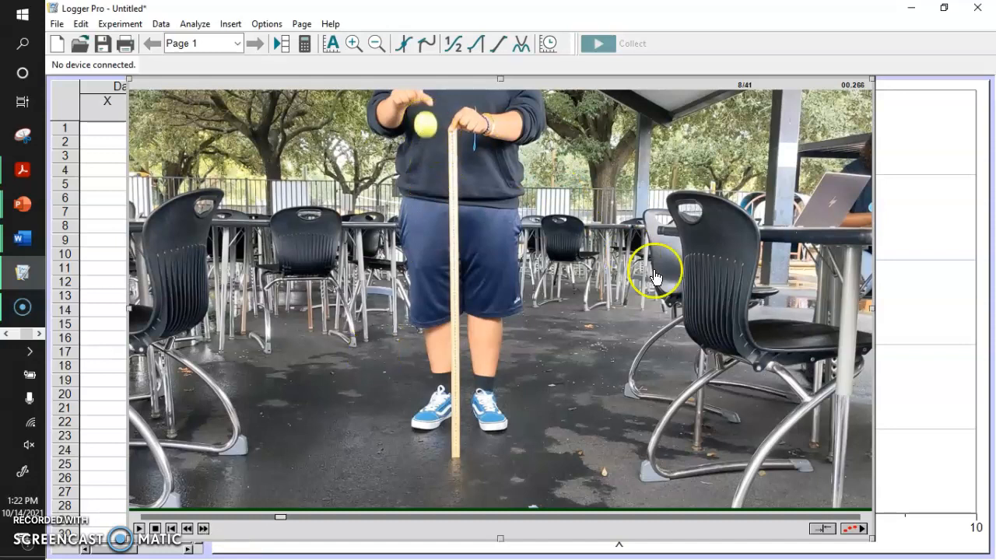
Enable video analysis and set the movie's scale along the full length of the metre stick as 1 m
click(852, 530)
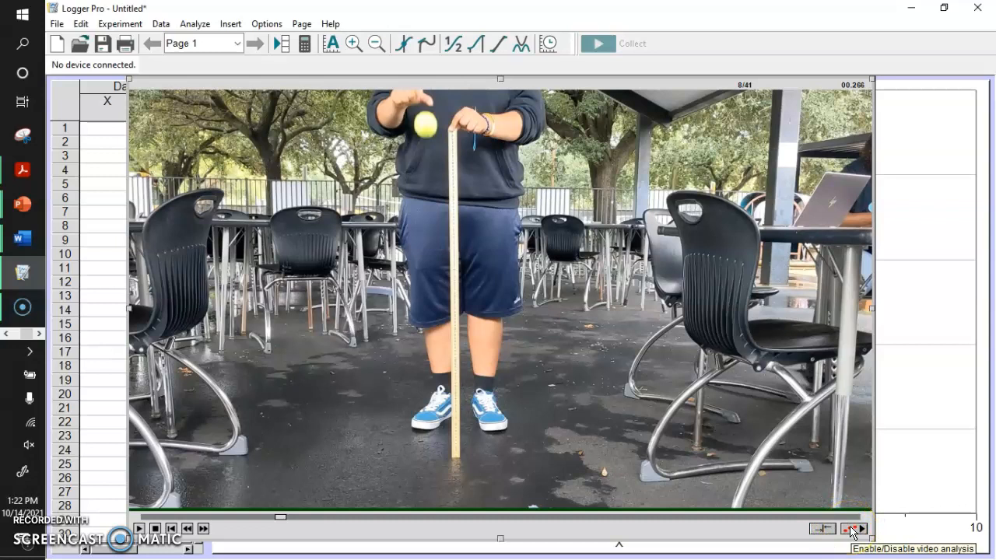
click(852, 530)
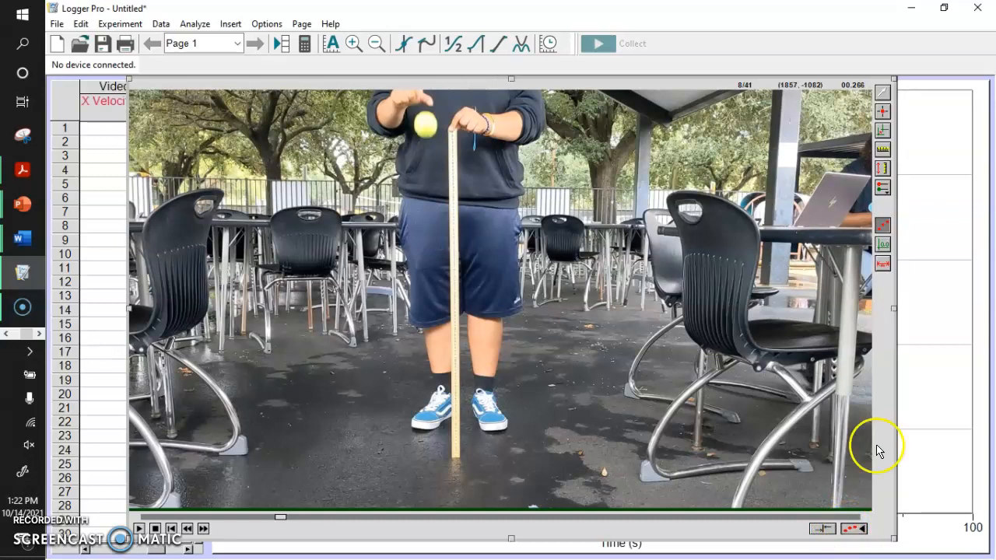
click(883, 150)
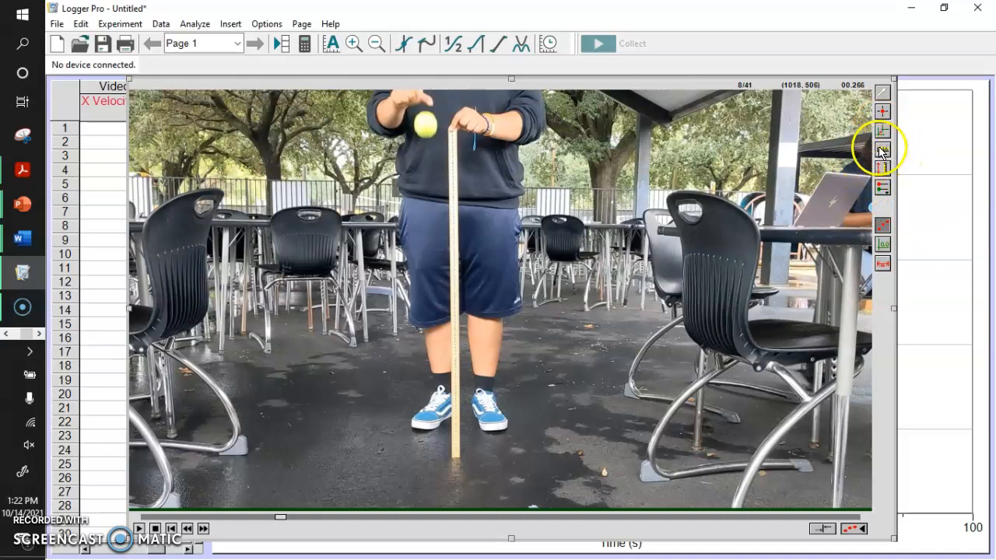
drag(454, 131, 456, 459)
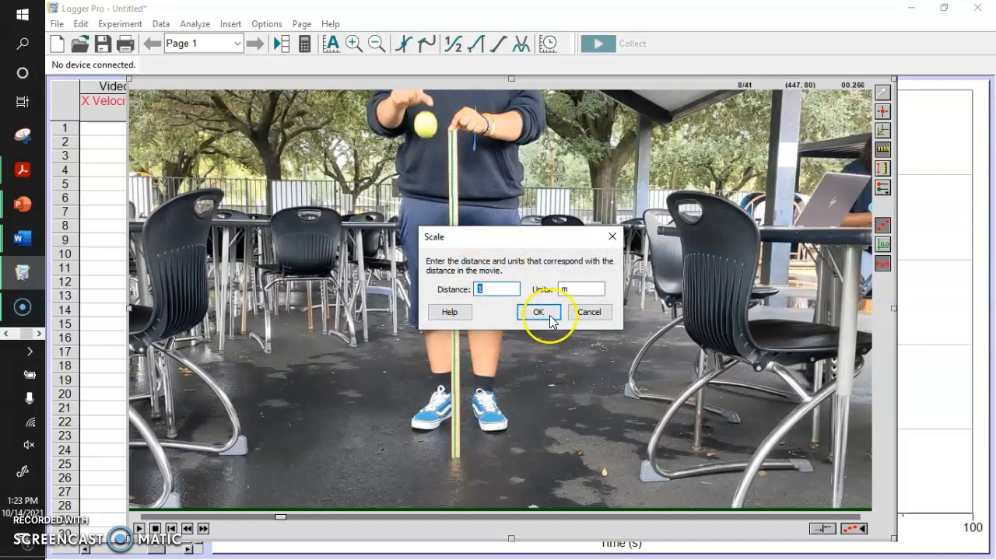
click(539, 312)
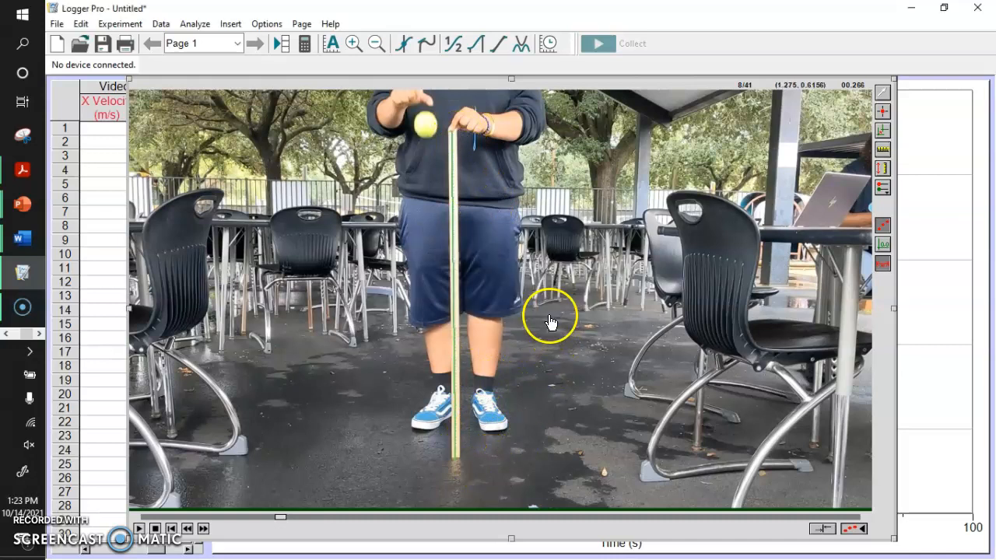
Mark the falling ball's position in each successive frame with Add Point, from frame 8 through frame 18, stopping before it reaches the ground
click(882, 113)
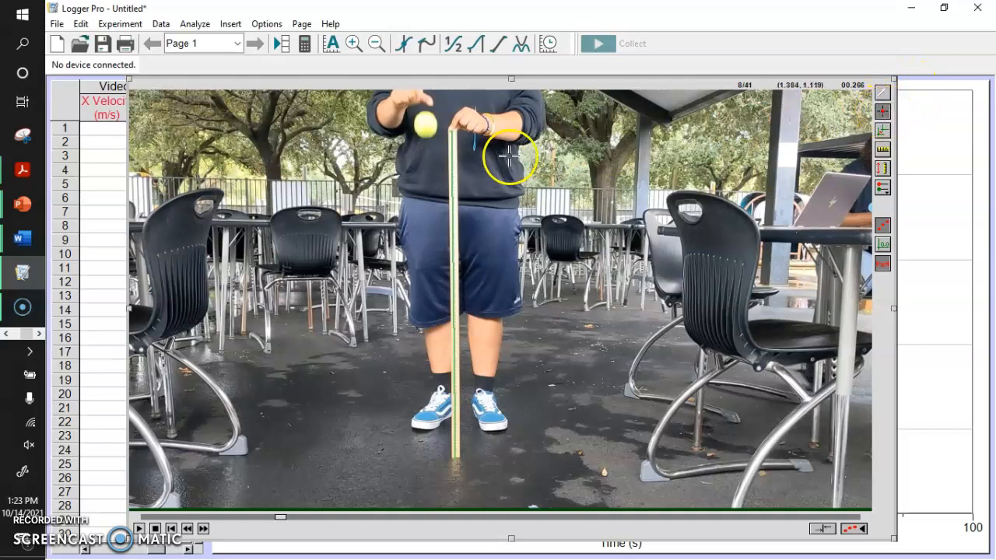
click(428, 136)
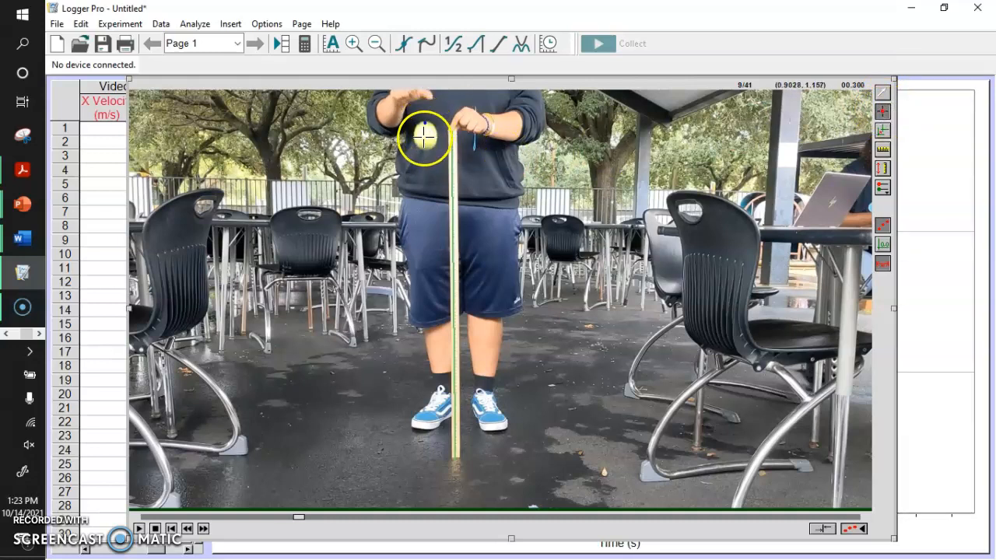
click(425, 150)
click(424, 166)
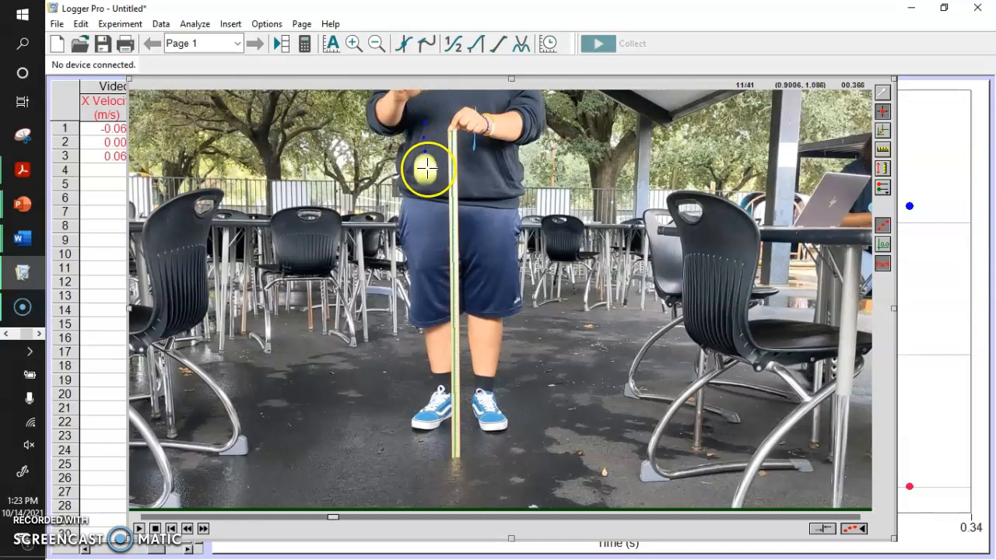
click(425, 181)
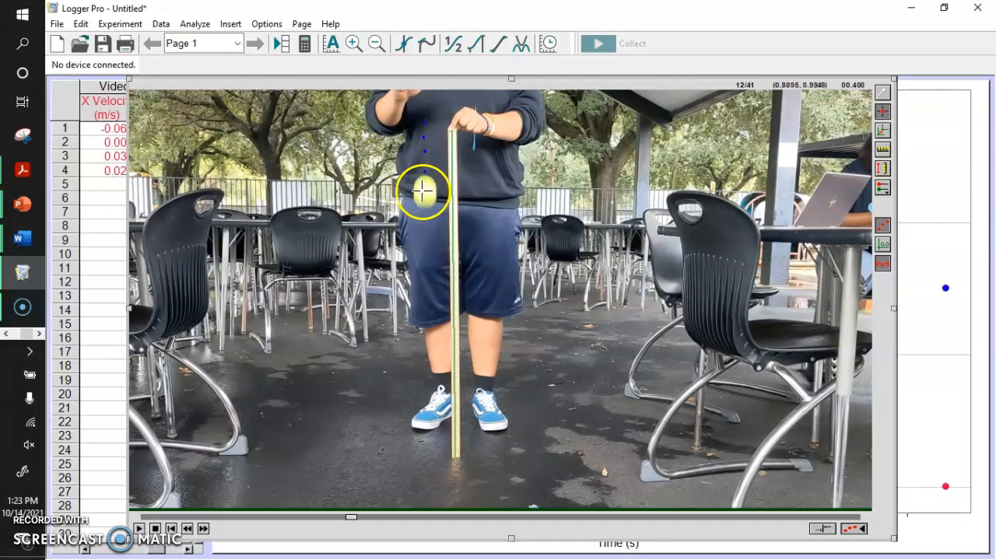
click(424, 191)
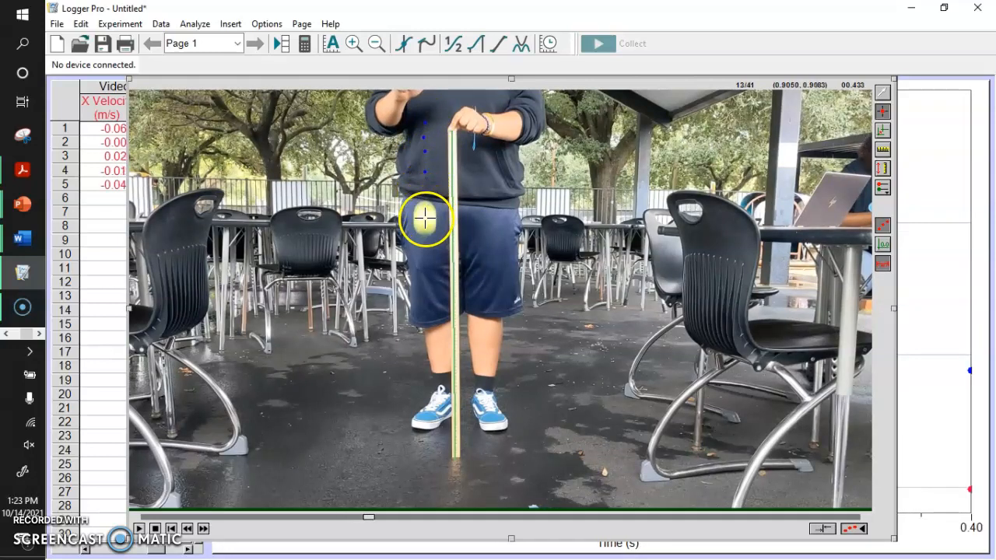
click(425, 220)
click(425, 249)
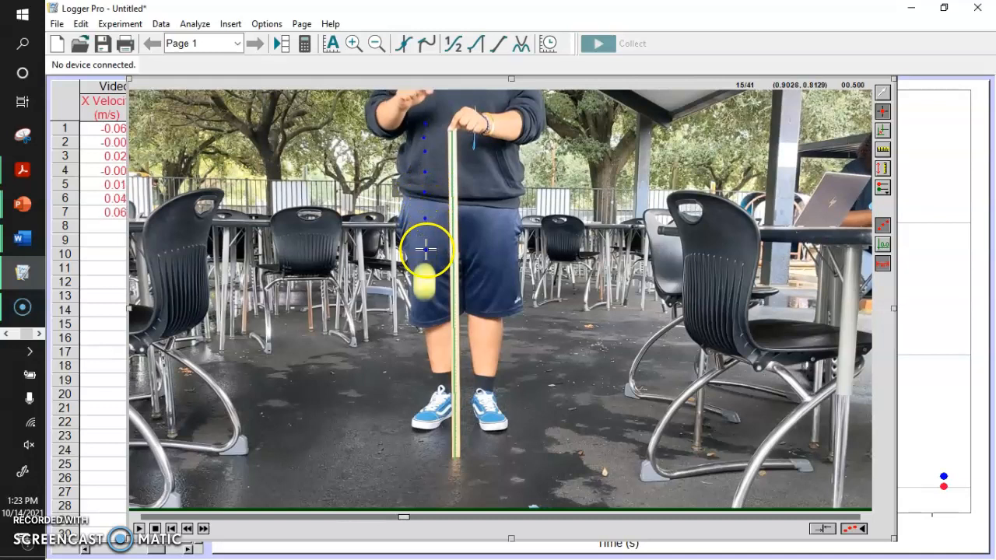
click(424, 280)
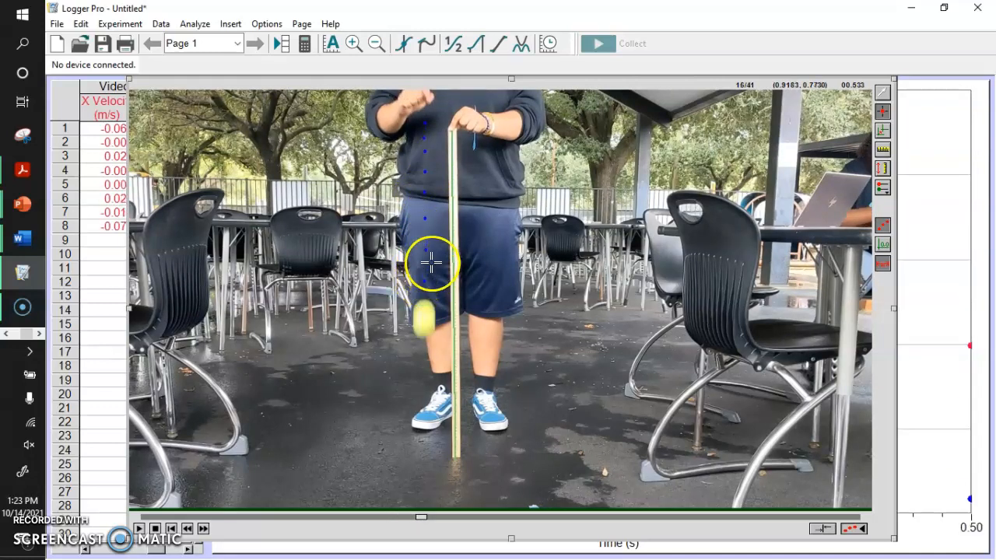
click(424, 317)
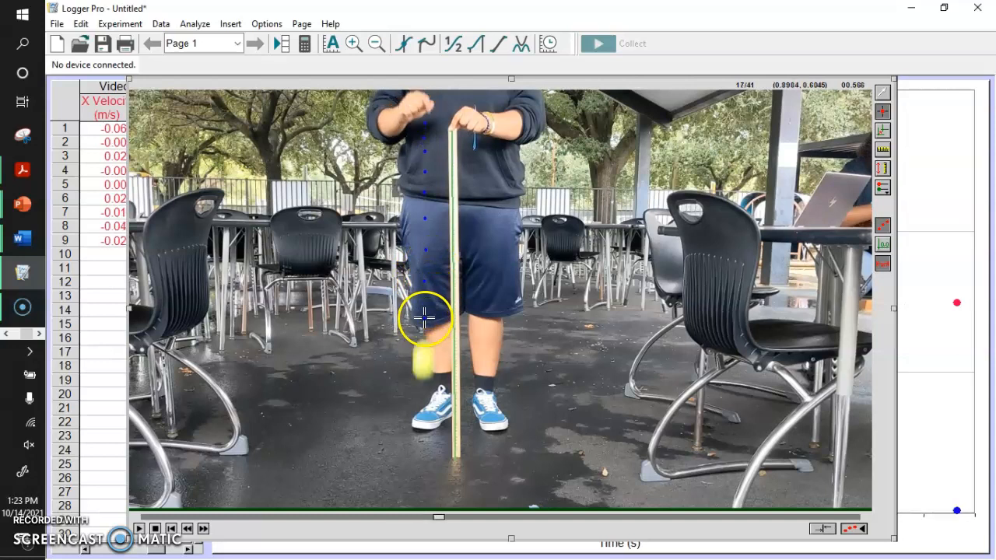
click(423, 361)
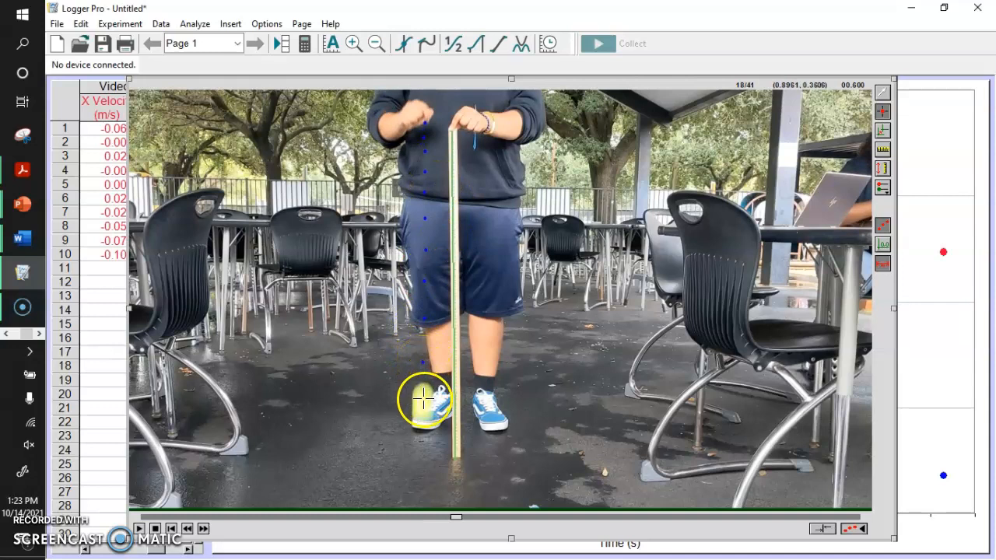
click(422, 398)
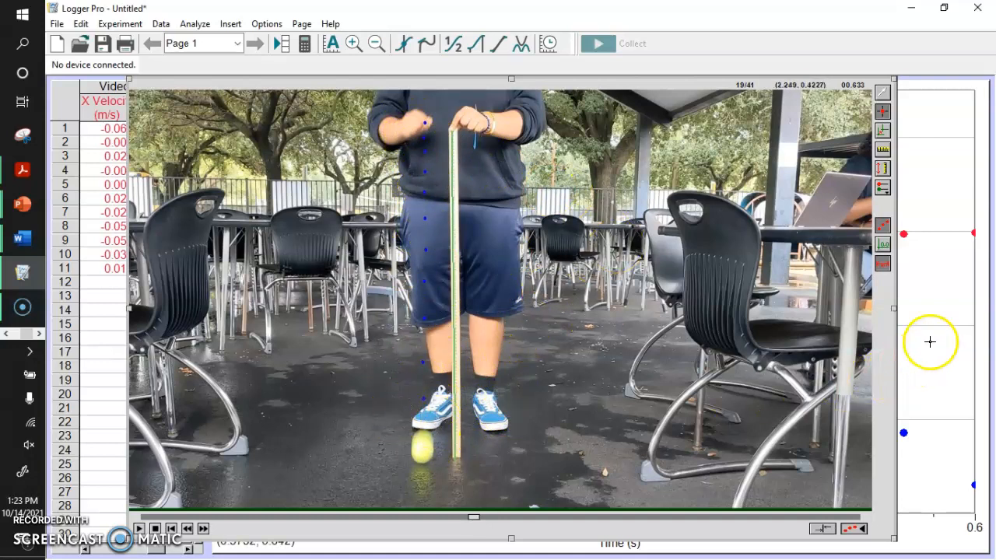
Plot only Y Velocity against time on the graph and apply a linear fit to the data
click(929, 338)
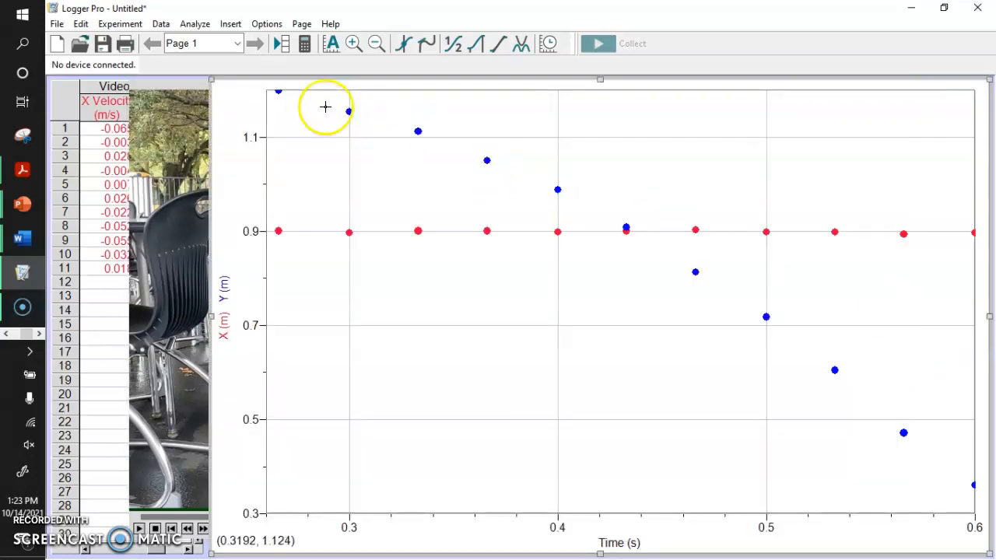
click(227, 303)
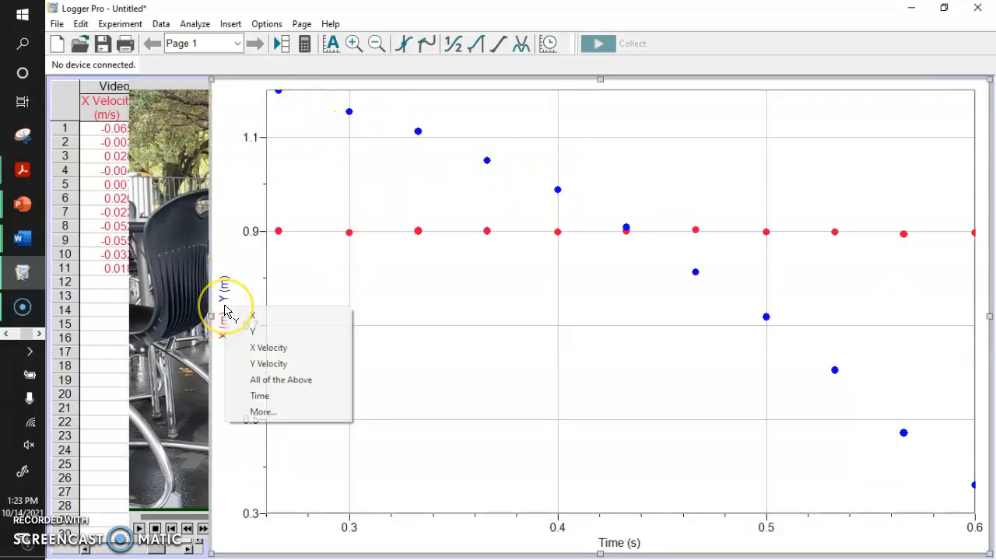
click(270, 364)
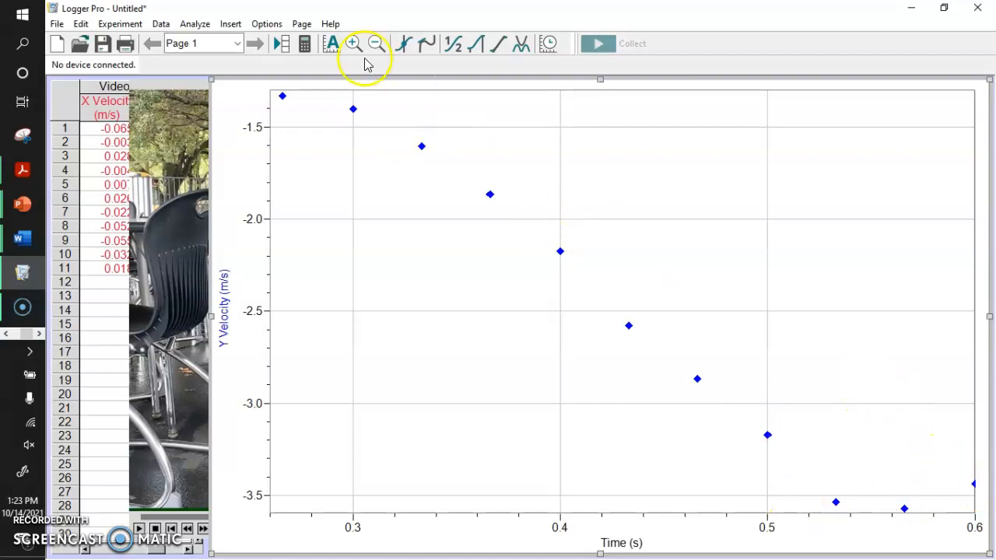
click(496, 47)
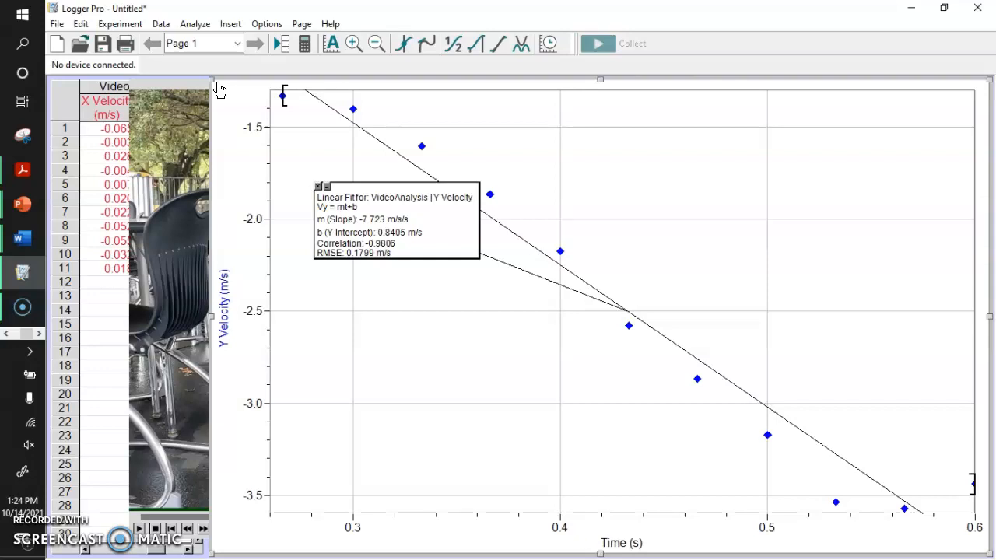
Bring the movie back in front of the graph
click(170, 97)
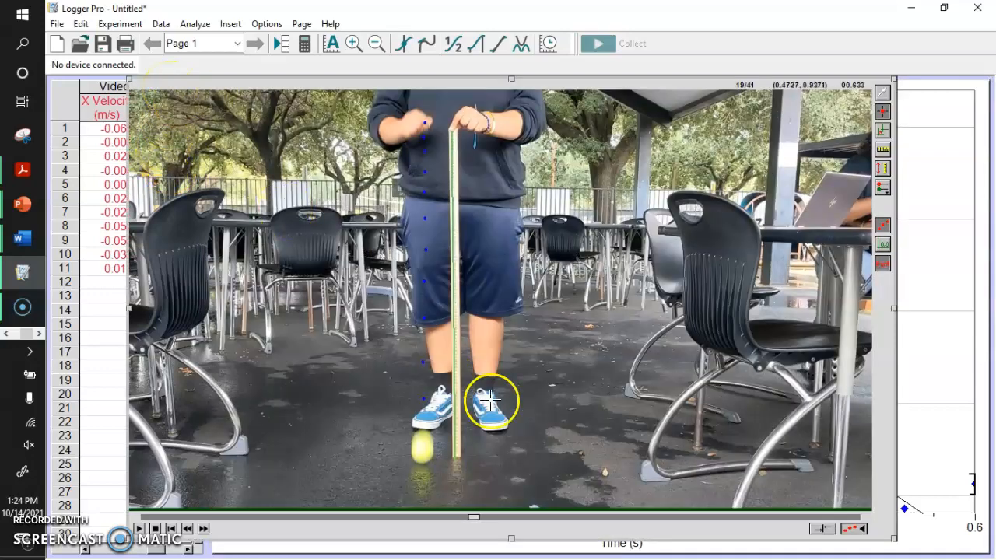